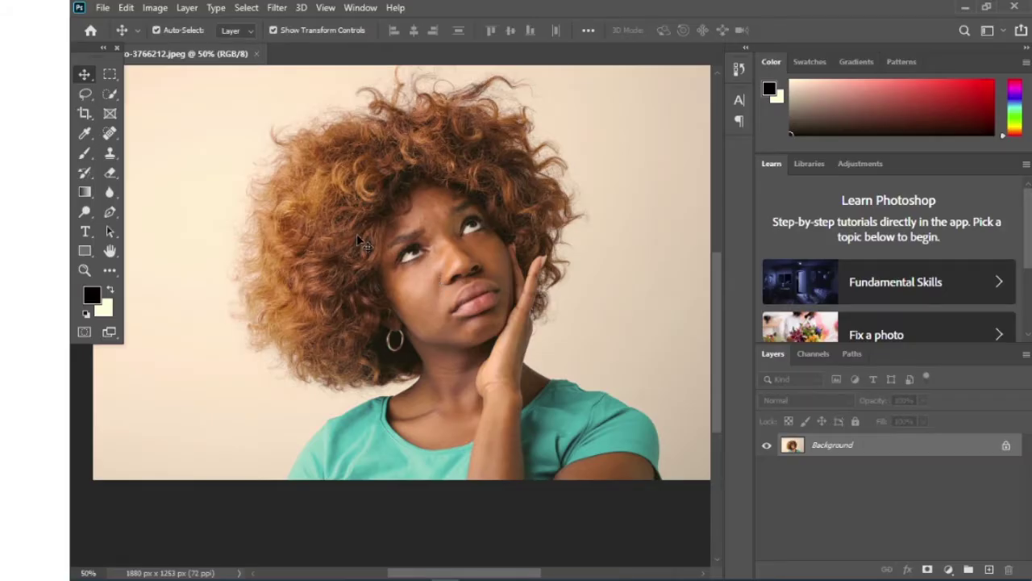
Quick-select the woman's curly hair, face, neck and teal shirt, excluding the cream backdrop
scroll(360, 239, "up", 1)
scroll(428, 263, "down", 1)
scroll(451, 274, "up", 1)
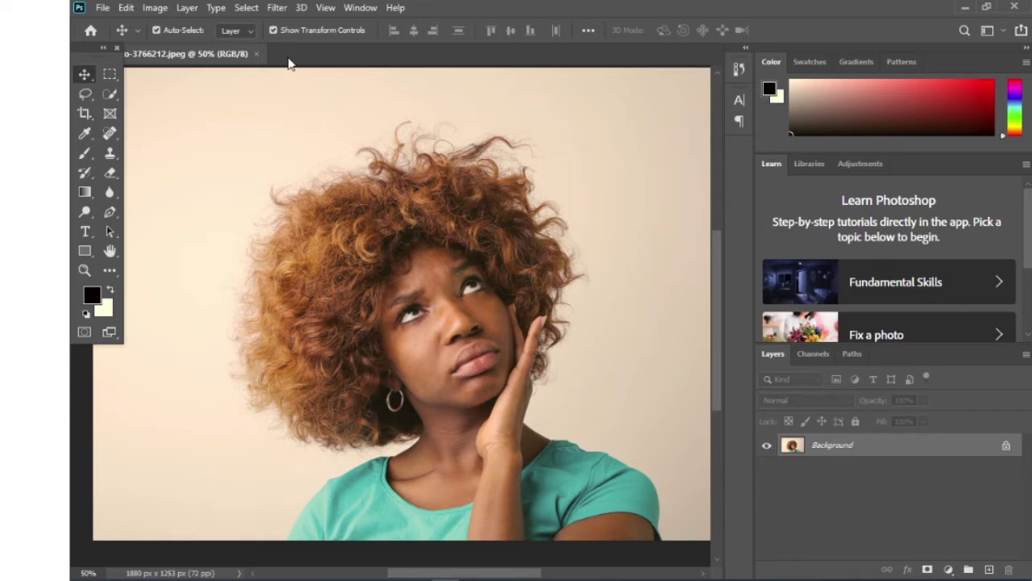
left_click(110, 94)
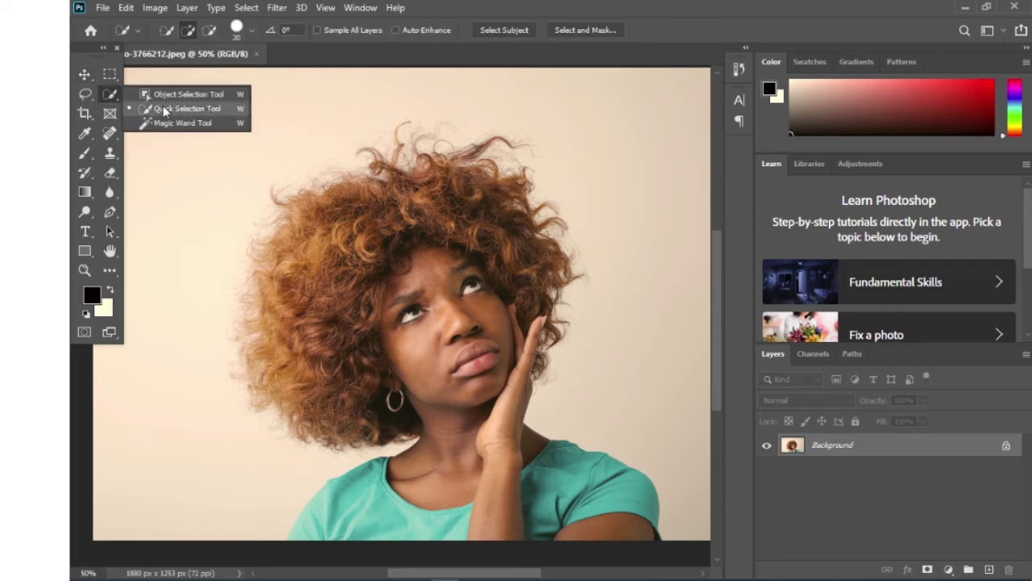
left_click(111, 98)
right_click(110, 98)
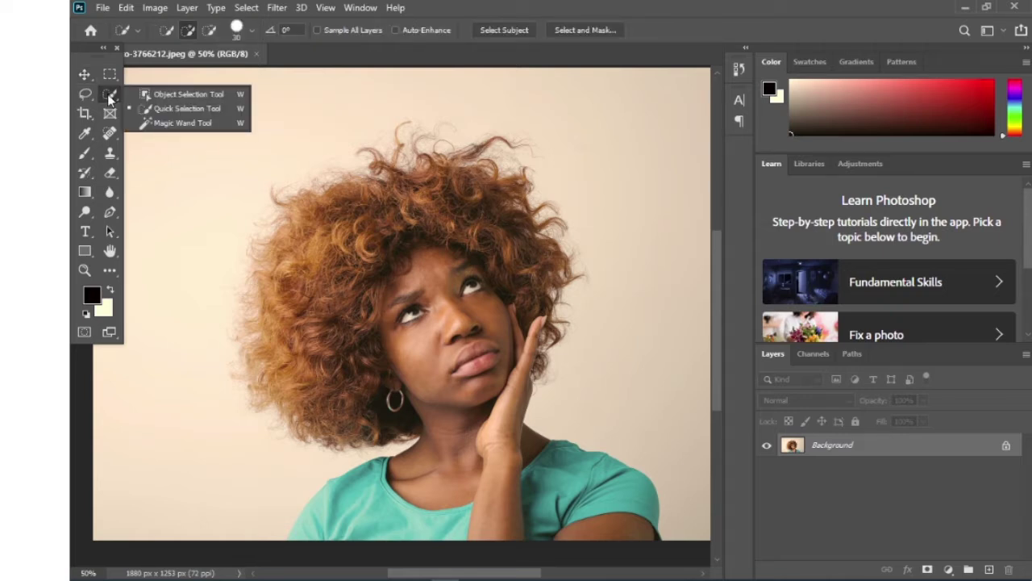
left_click(196, 108)
mouse_move(325, 177)
left_mouse_down()
mouse_move(443, 259)
mouse_move(493, 483)
mouse_move(639, 535)
mouse_move(417, 519)
mouse_move(311, 532)
mouse_move(387, 483)
left_mouse_up()
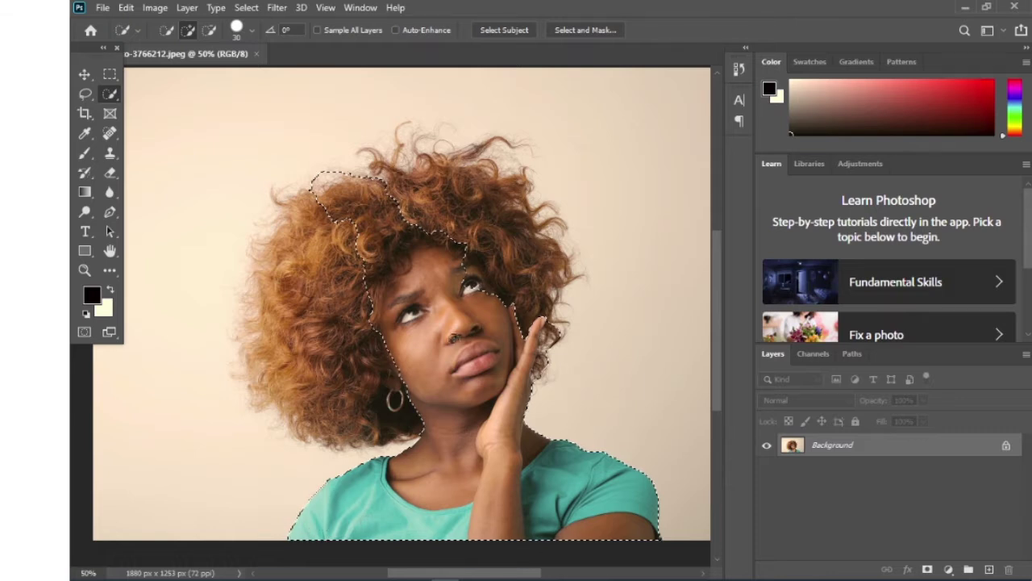
mouse_move(320, 385)
left_mouse_down()
mouse_move(315, 397)
mouse_move(270, 355)
mouse_move(300, 307)
mouse_move(298, 246)
mouse_move(370, 203)
mouse_move(454, 190)
mouse_move(511, 265)
left_mouse_up()
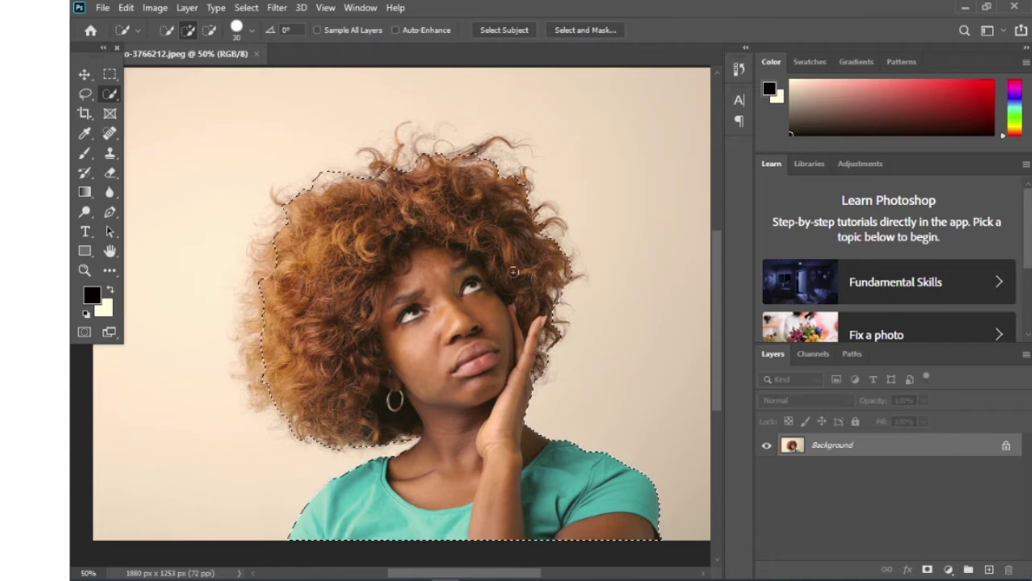
scroll(510, 263, "down", 1)
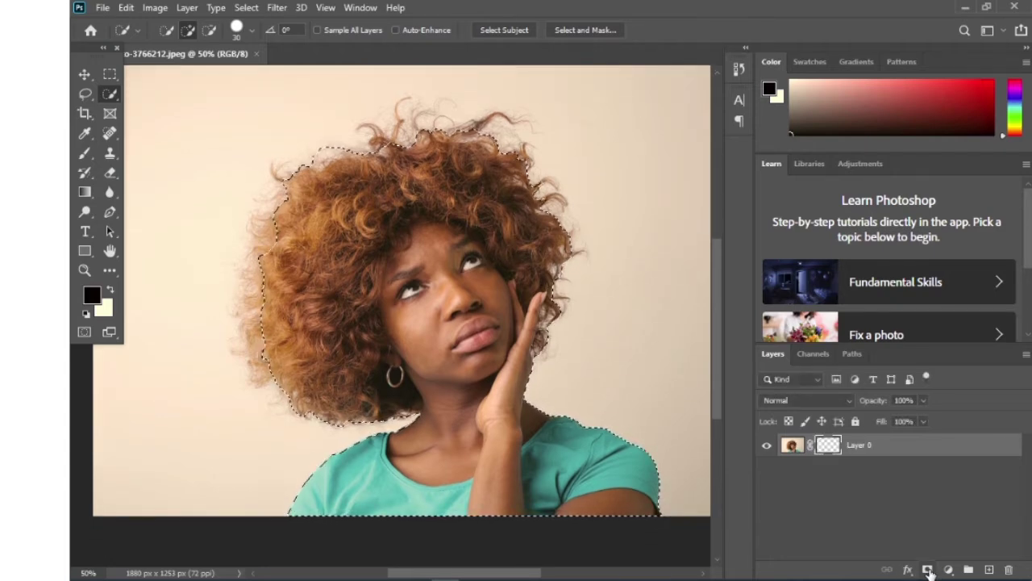
Turn the selection into a layer mask that hides the cream backdrop
left_click(928, 570)
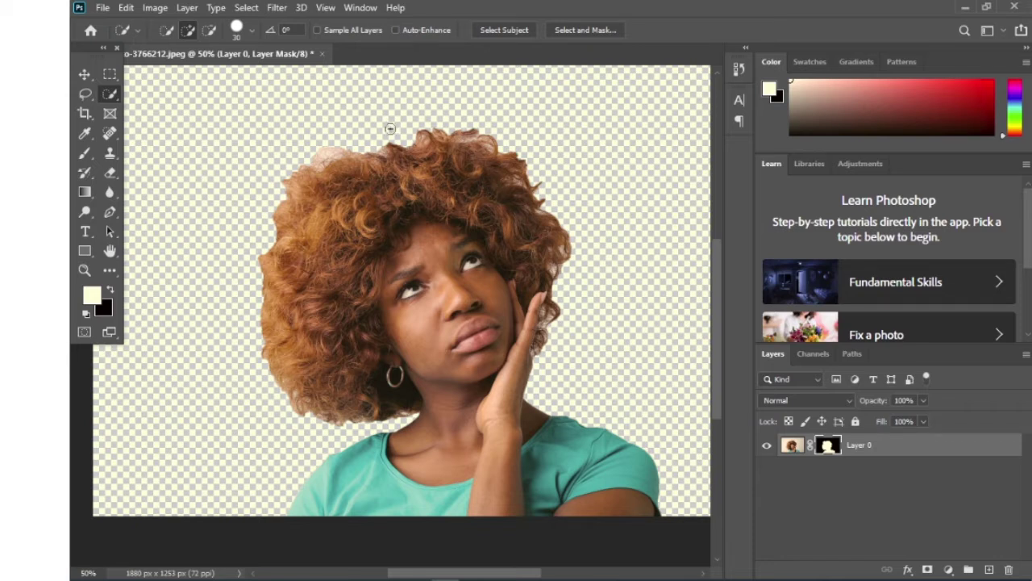
left_click(248, 8)
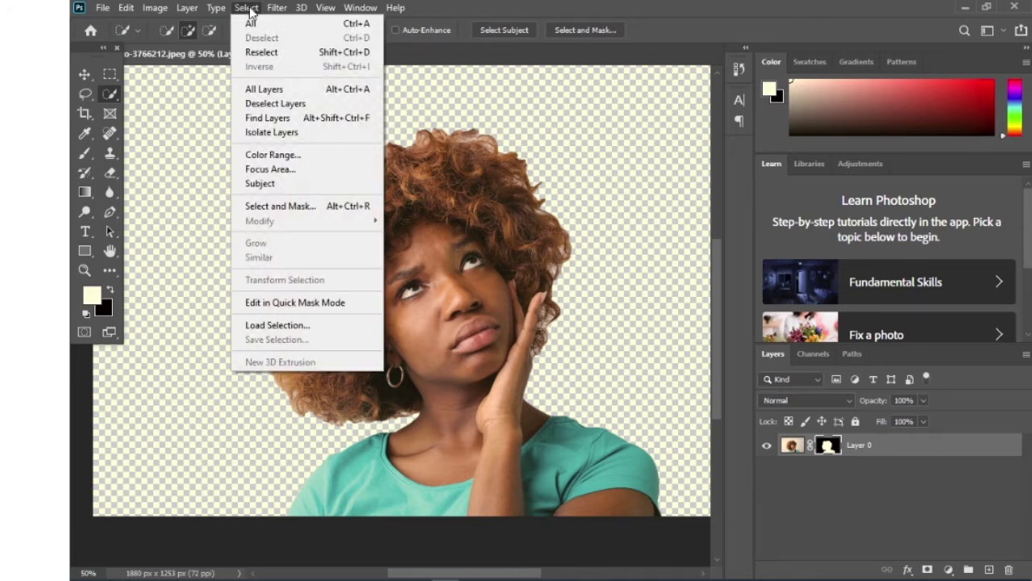
Open Select and Mask, compare view modes, and keep the Overlay preview at 43% opacity
left_click(325, 208)
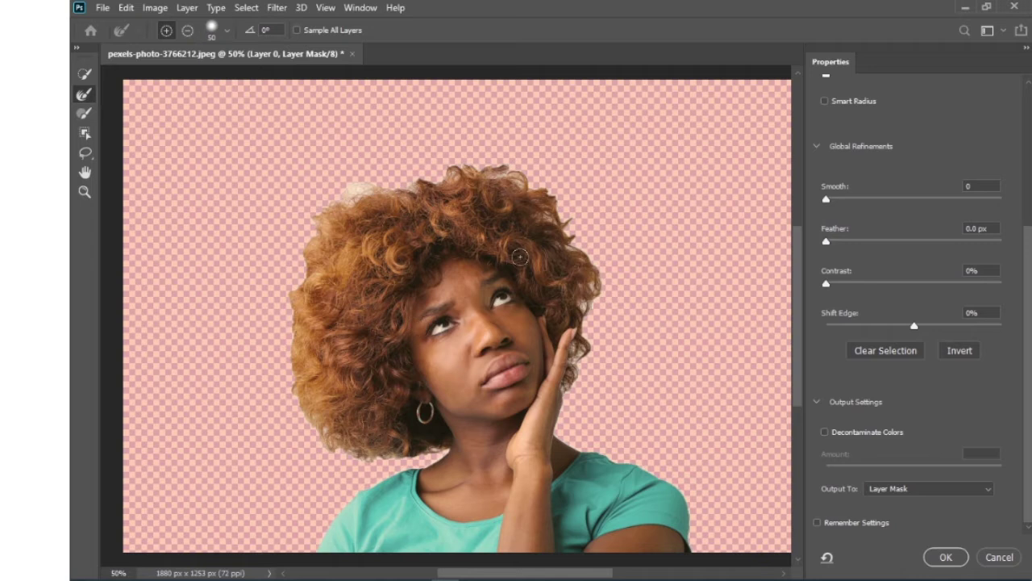
scroll(512, 248, "down", 2)
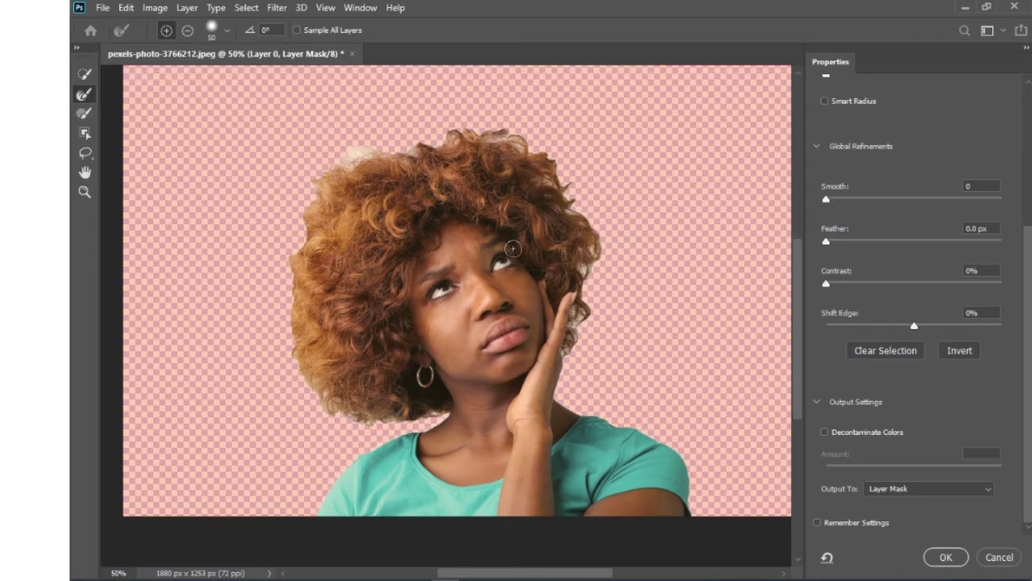
scroll(847, 146, "up", 3)
scroll(864, 149, "up", 2)
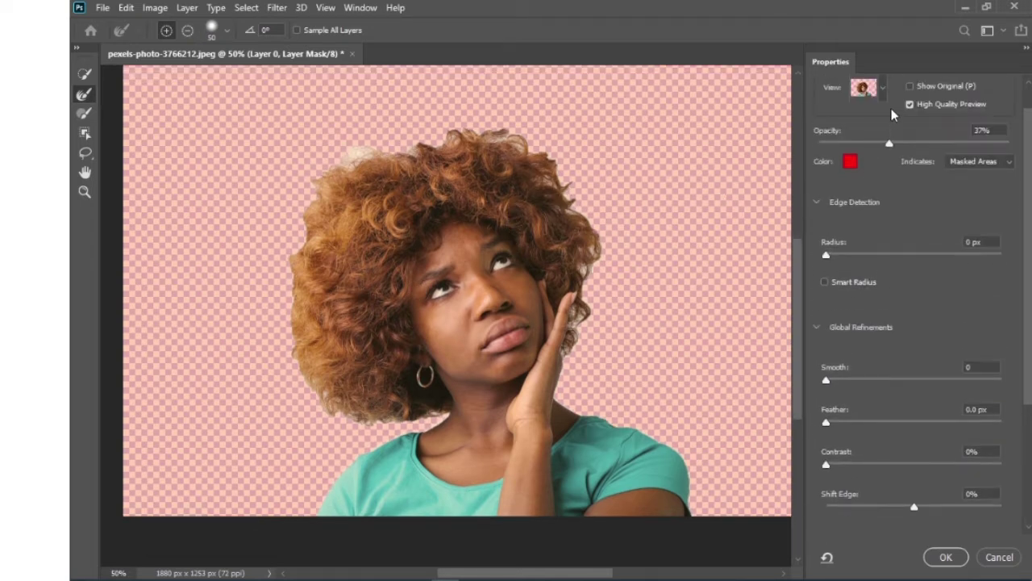
left_click(882, 89)
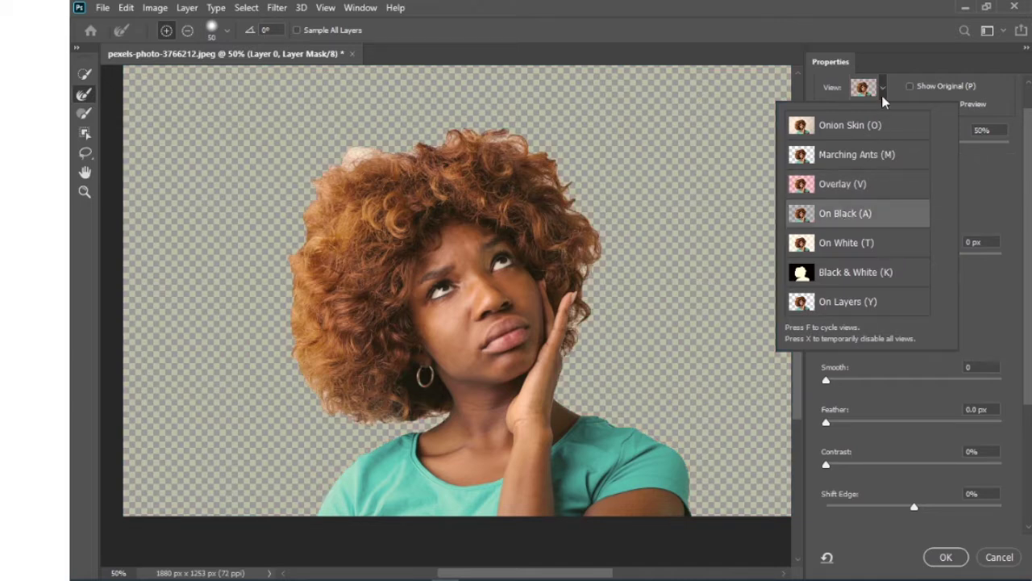
left_click(882, 95)
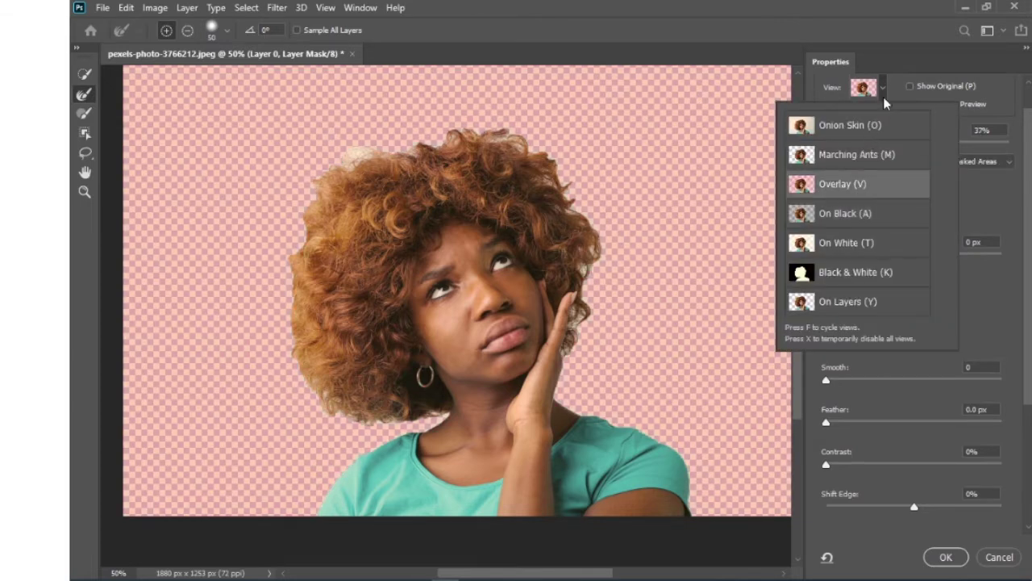
left_click(883, 89)
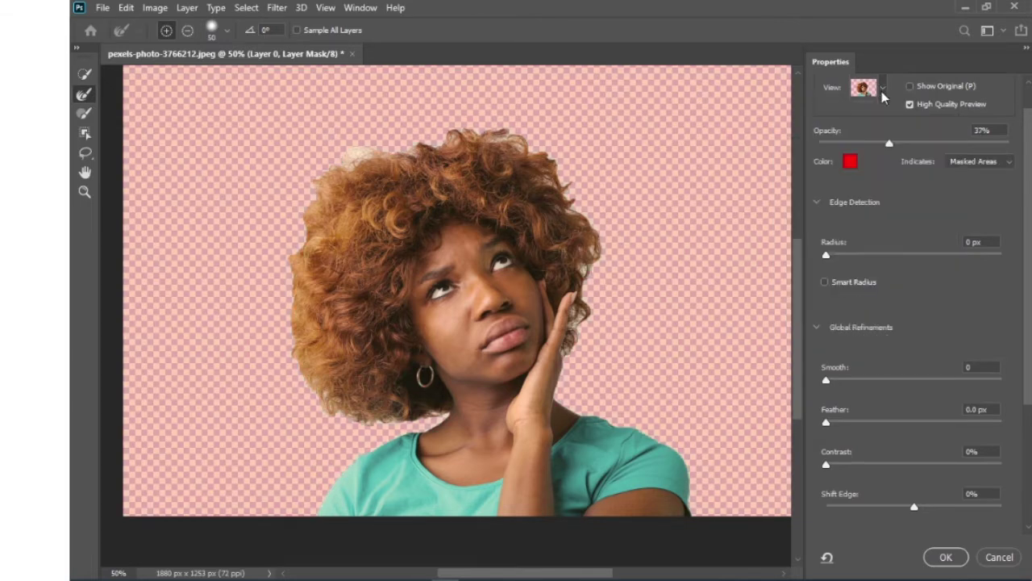
left_click_drag(892, 142, 894, 146)
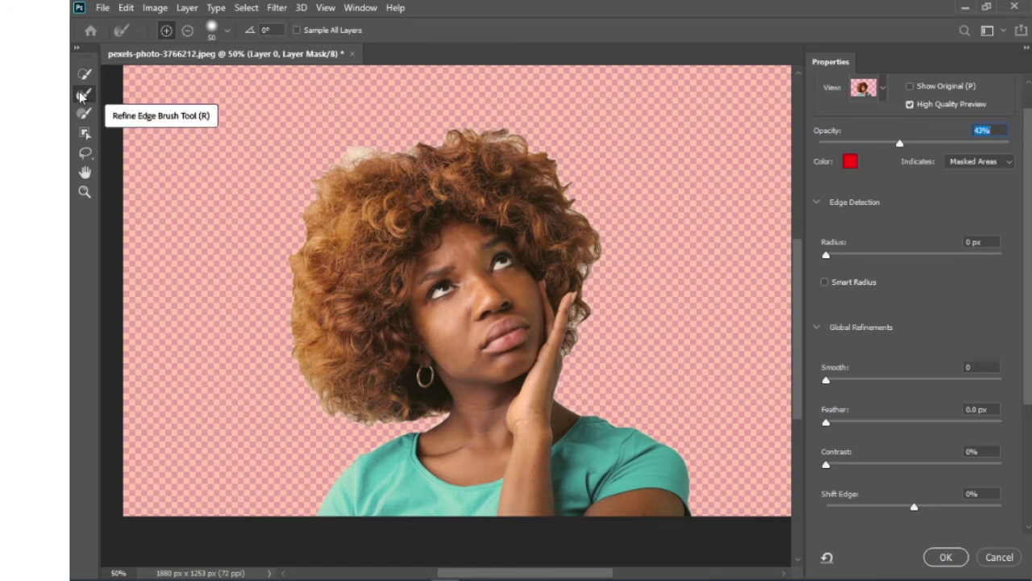
left_click(80, 95)
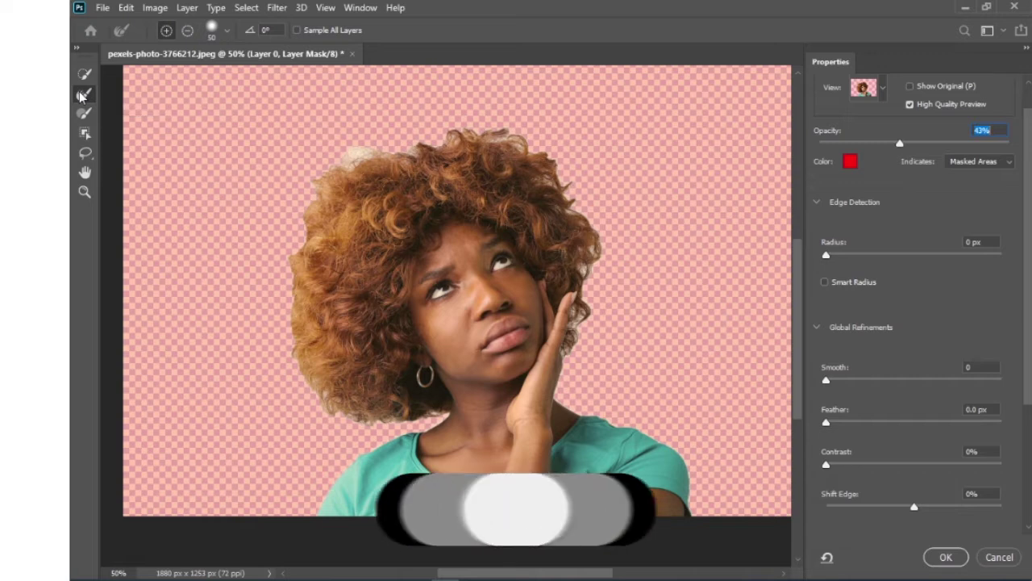
Give the Refine Edge Brush 100% hardness and a 62 px size
left_click(227, 30)
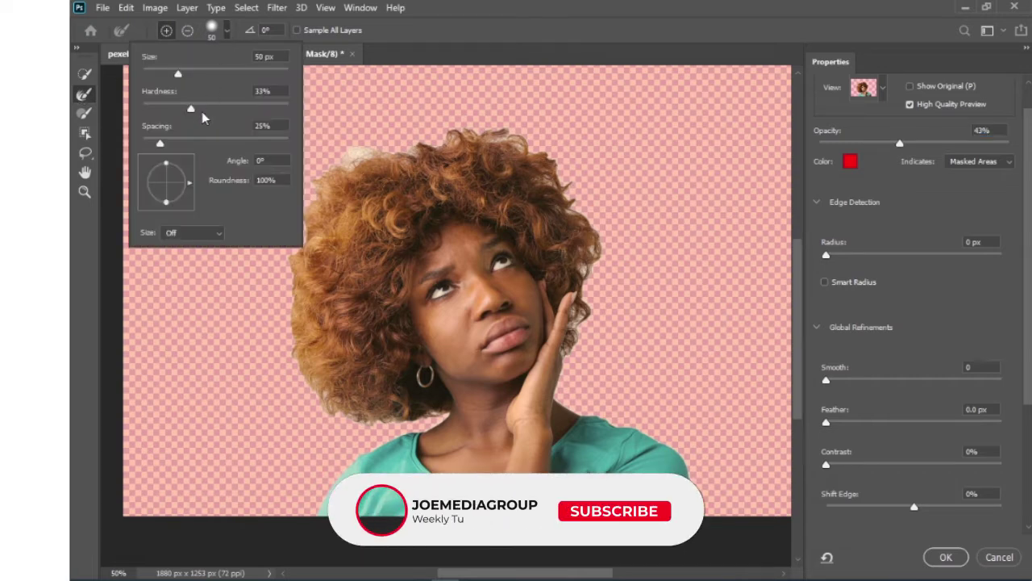
left_click_drag(191, 108, 342, 95)
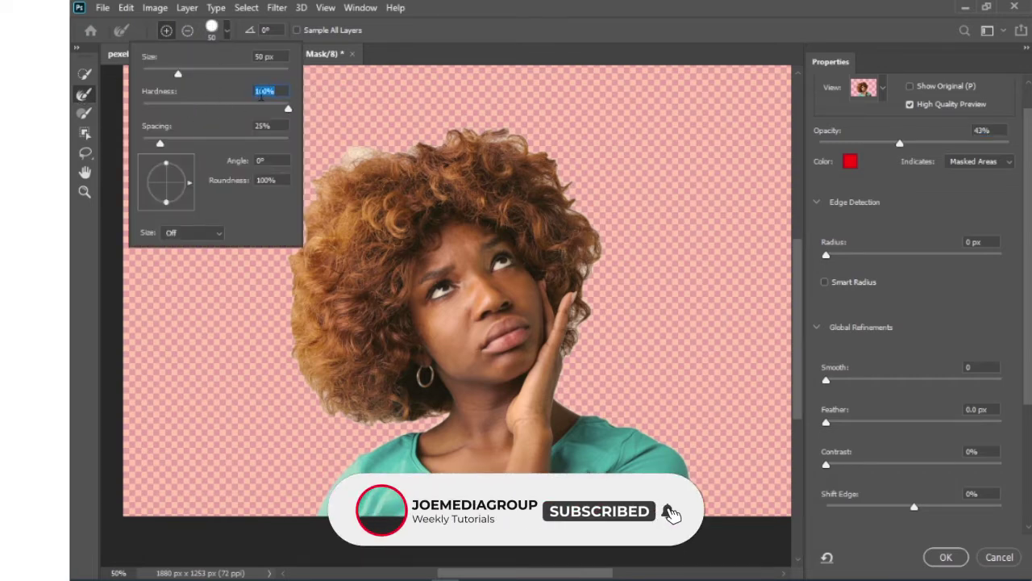
left_click_drag(178, 75, 188, 74)
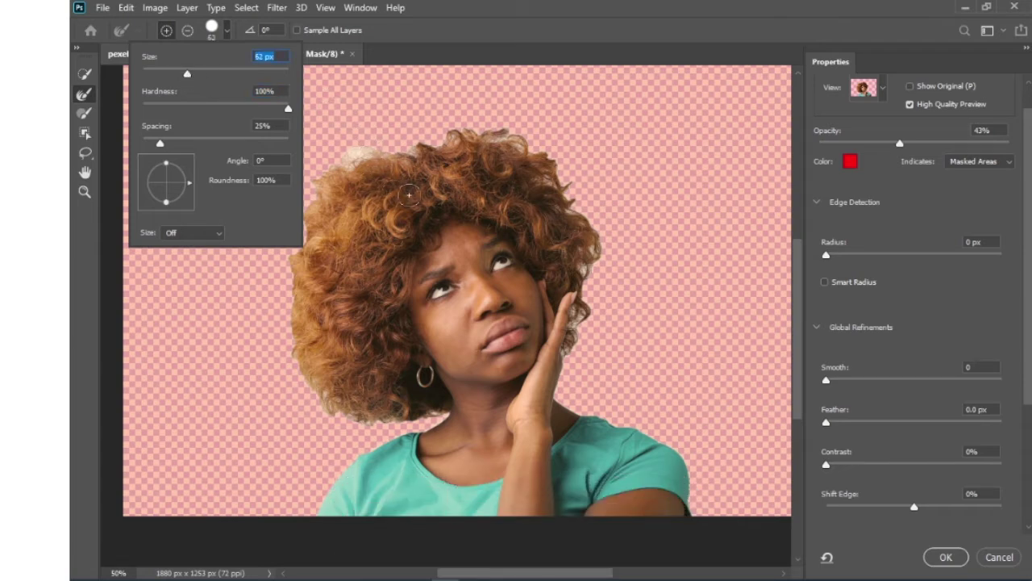
left_click(489, 31)
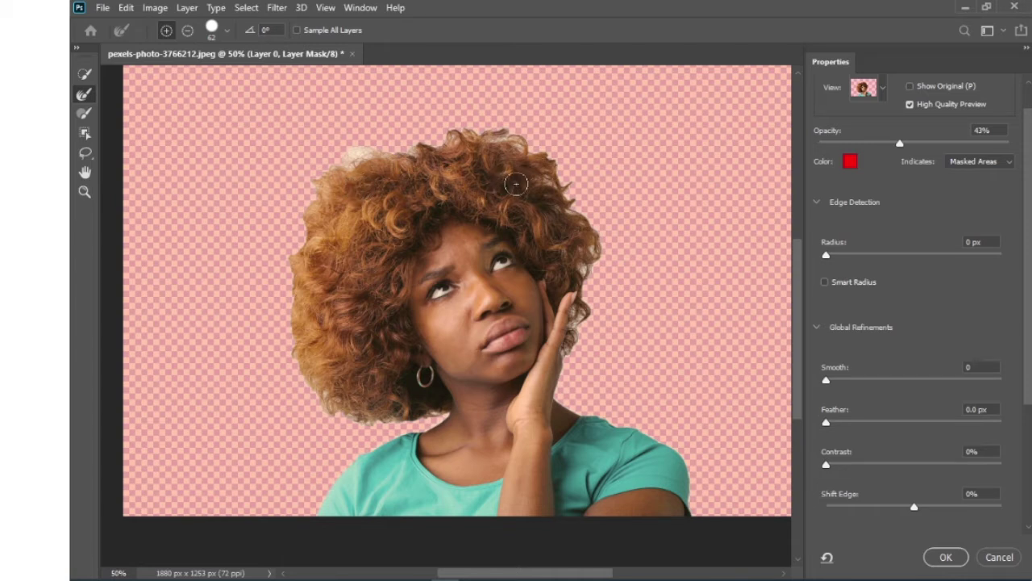
left_click(516, 187)
Refine-edge paint the top-right and lower-left hair edges to recover wispy curls
mouse_move(519, 187)
left_mouse_down()
mouse_move(549, 189)
mouse_move(549, 152)
mouse_move(599, 218)
mouse_move(574, 365)
mouse_move(610, 242)
mouse_move(587, 196)
mouse_move(535, 142)
mouse_move(498, 123)
mouse_move(470, 122)
mouse_move(456, 141)
mouse_move(421, 132)
mouse_move(435, 133)
mouse_move(427, 119)
mouse_move(390, 145)
mouse_move(369, 121)
mouse_move(347, 143)
mouse_move(342, 175)
mouse_move(321, 171)
mouse_move(282, 187)
mouse_move(390, 153)
mouse_move(373, 148)
mouse_move(393, 139)
mouse_move(361, 134)
mouse_move(304, 172)
mouse_move(311, 205)
mouse_move(293, 188)
mouse_move(296, 218)
mouse_move(318, 222)
mouse_move(302, 219)
mouse_move(293, 250)
mouse_move(266, 256)
mouse_move(321, 250)
mouse_move(288, 254)
mouse_move(274, 242)
mouse_move(295, 230)
mouse_move(271, 266)
mouse_move(282, 283)
mouse_move(302, 274)
left_mouse_up()
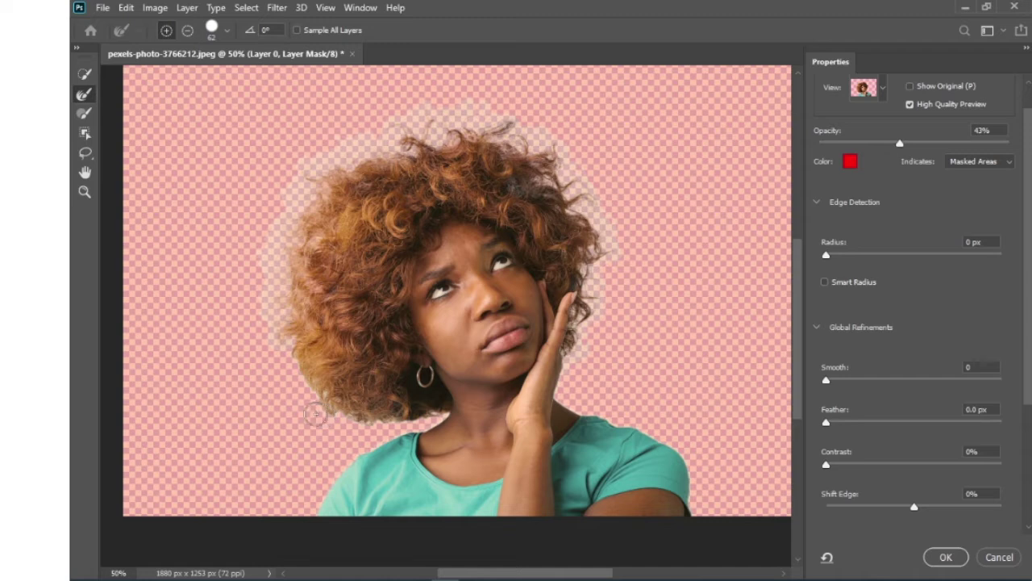
left_click_drag(296, 369, 392, 432)
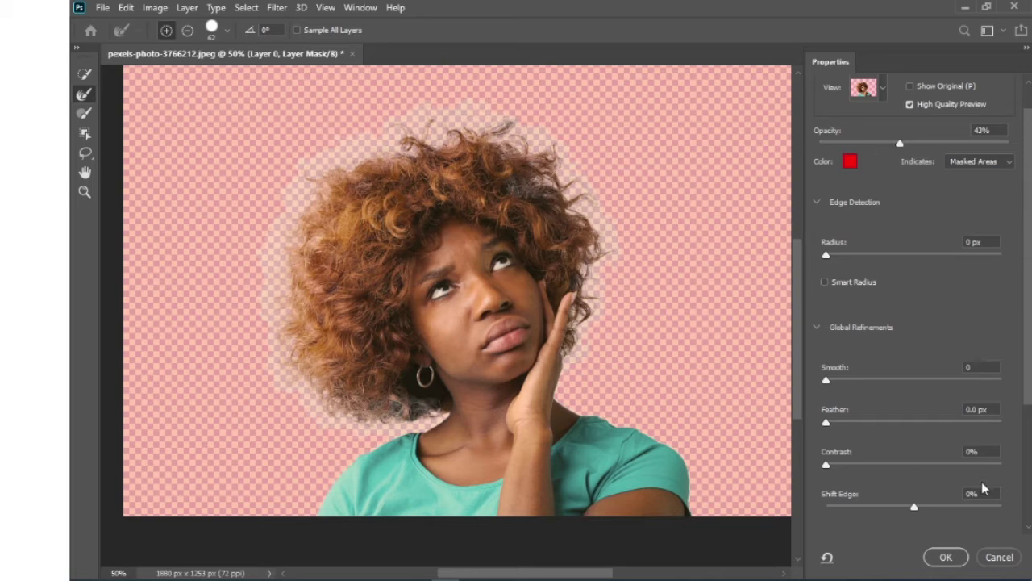
Output the refined edges as Layer 0's layer mask and view the mask alone
scroll(1016, 434, "down", 3)
left_click(900, 491)
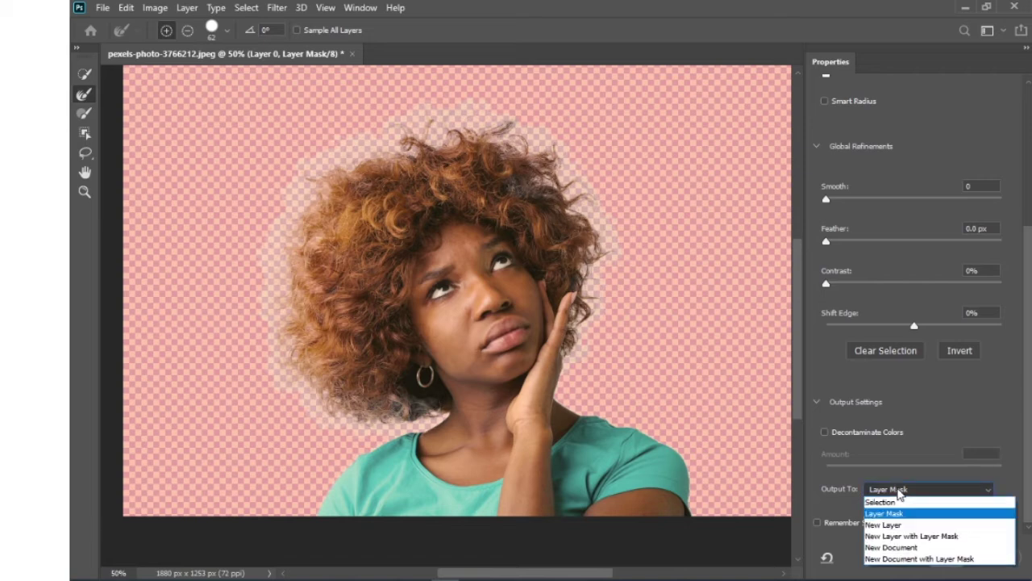
left_click(900, 492)
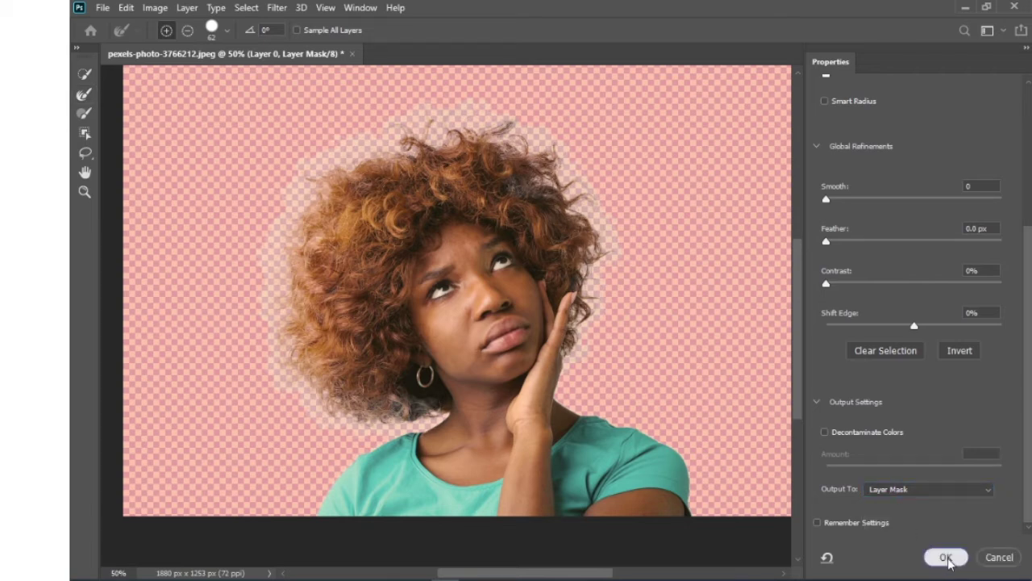
left_click(946, 557)
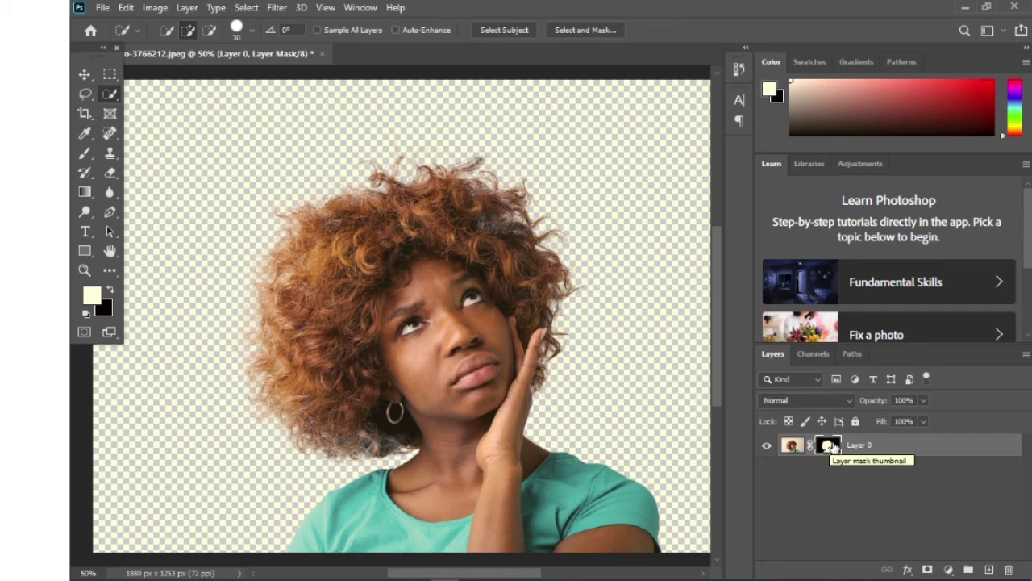
left_click(827, 445, "alt")
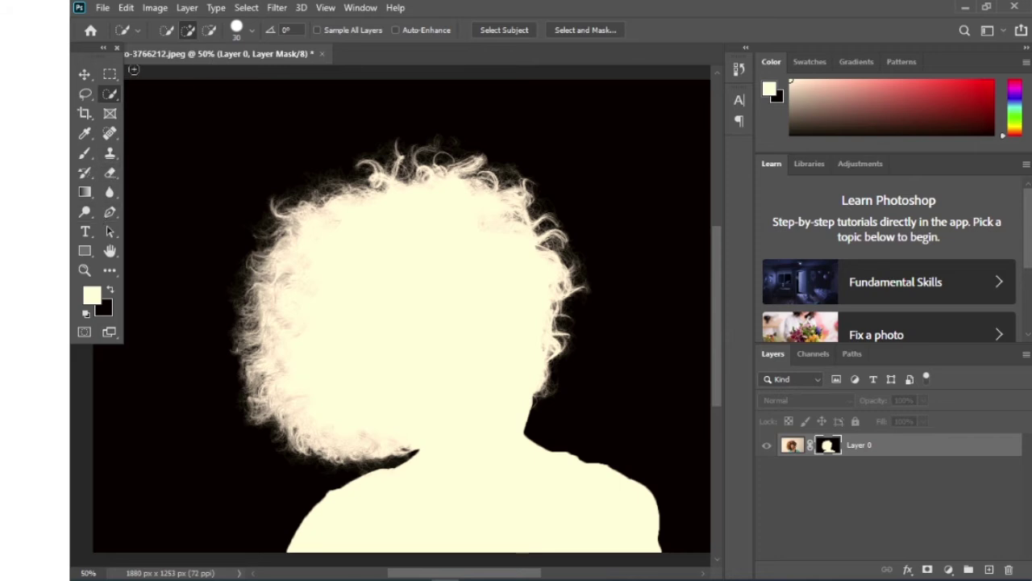
Paint white in Overlay mode along the left and lower-left hair edges of the mask
left_click(84, 152)
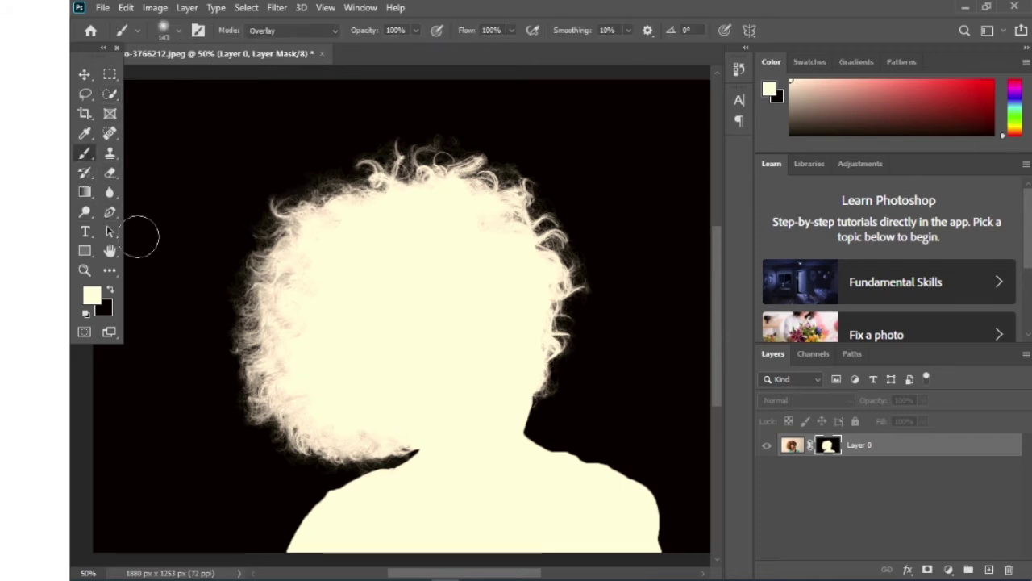
left_click(311, 31)
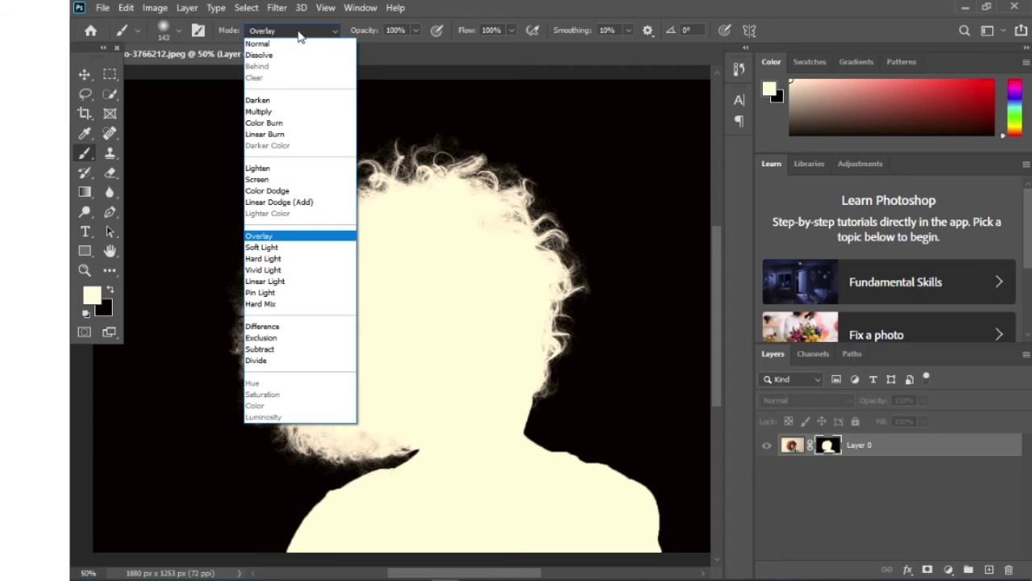
left_click(290, 236)
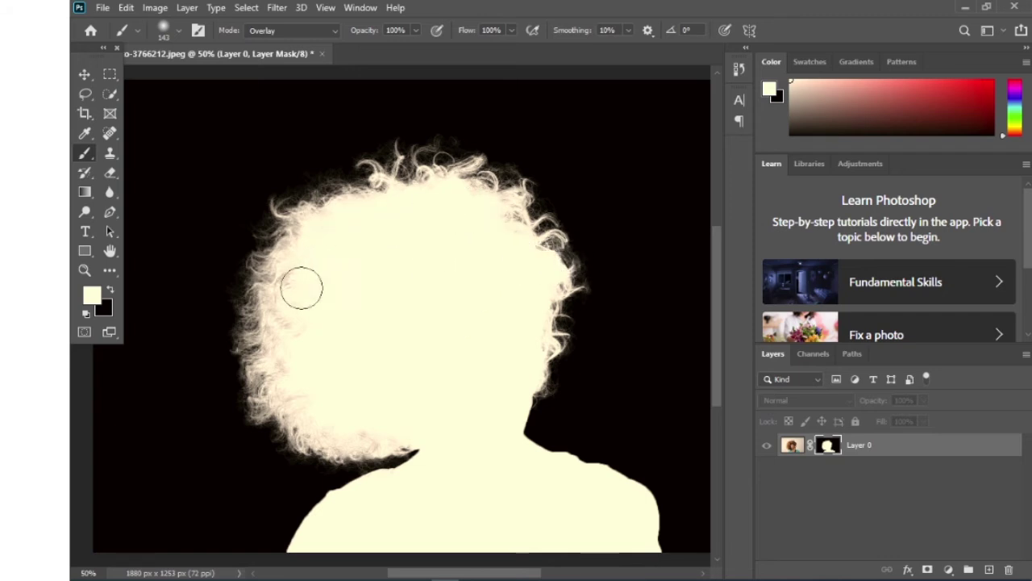
left_click_drag(288, 289, 280, 337)
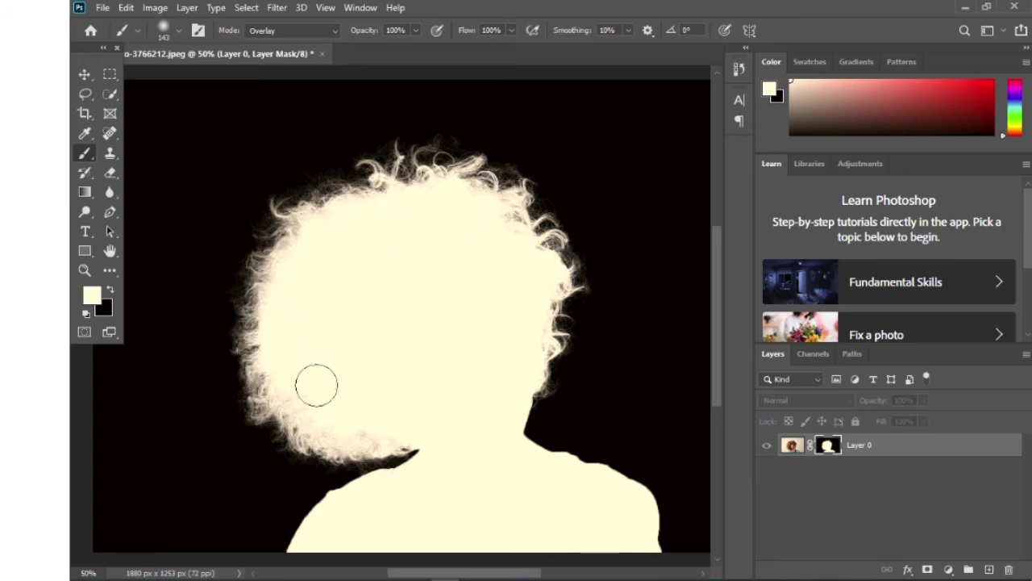
mouse_move(323, 404)
left_mouse_down()
mouse_move(382, 431)
mouse_move(314, 416)
left_mouse_up()
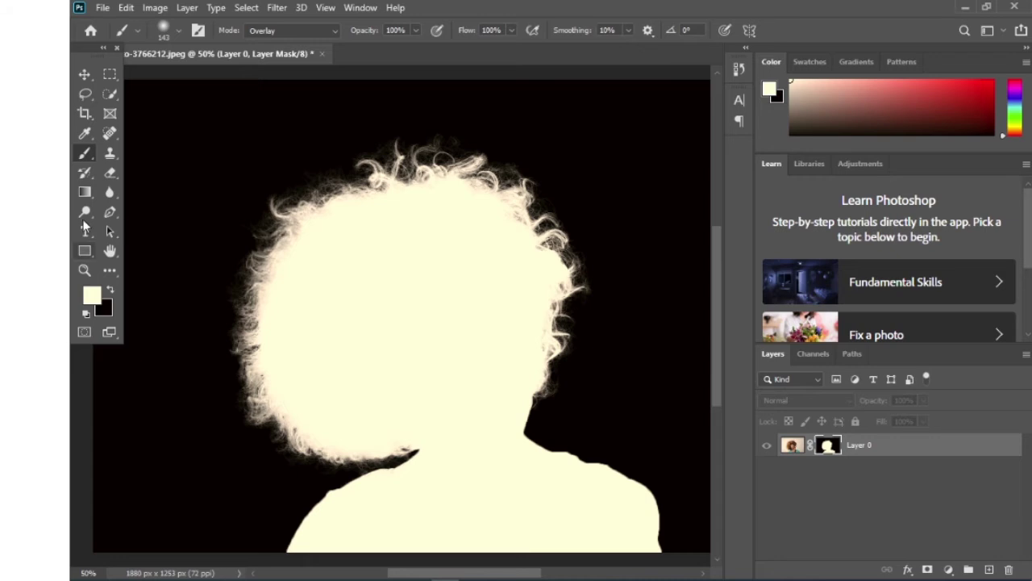
Paint black between the wispy curls, then return to viewing the masked photo
left_click(92, 296)
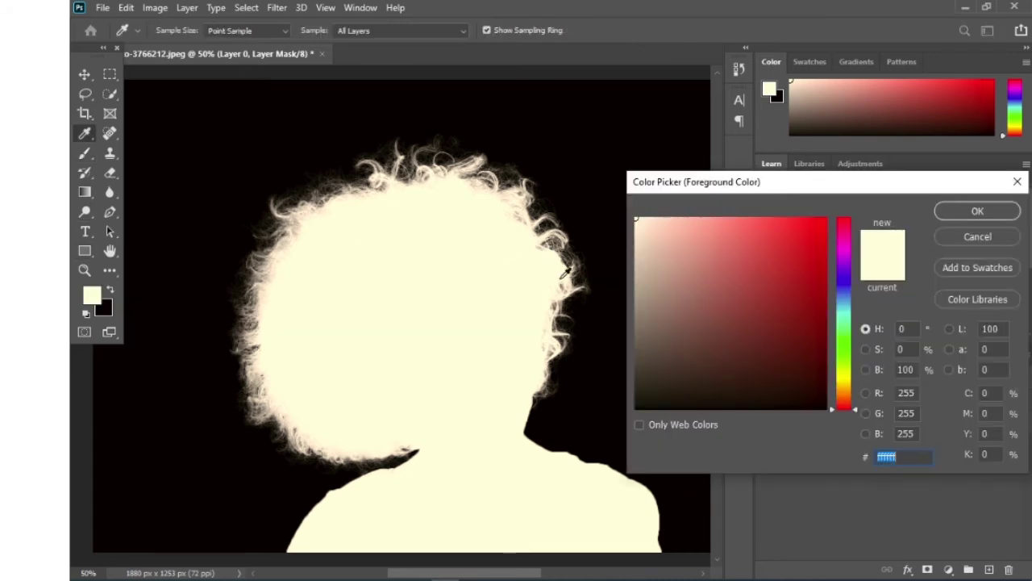
left_click(977, 211)
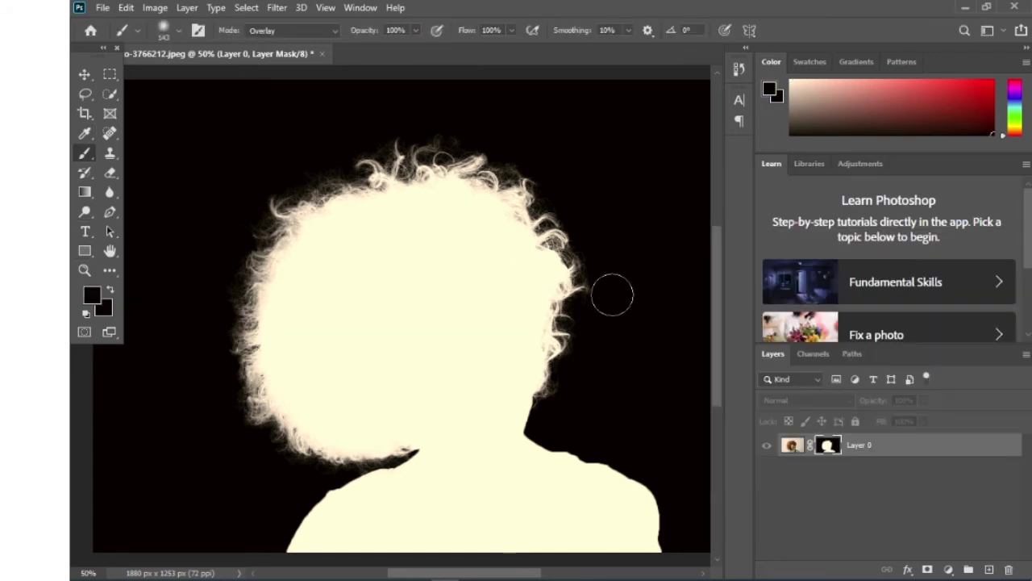
mouse_move(606, 344)
left_mouse_down()
mouse_move(530, 237)
mouse_move(277, 150)
mouse_move(231, 219)
mouse_move(265, 311)
left_mouse_up()
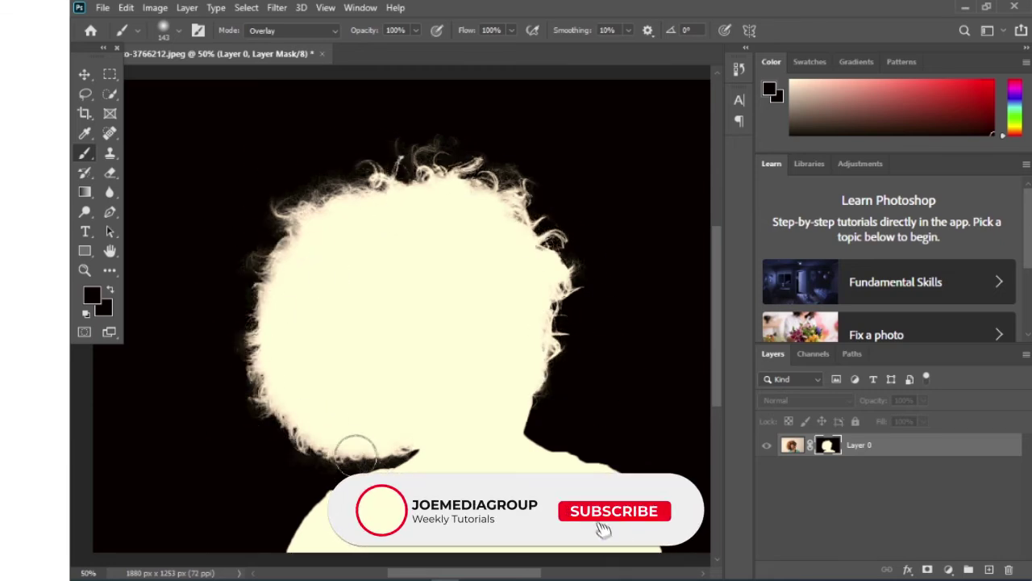
left_click(828, 446, "alt")
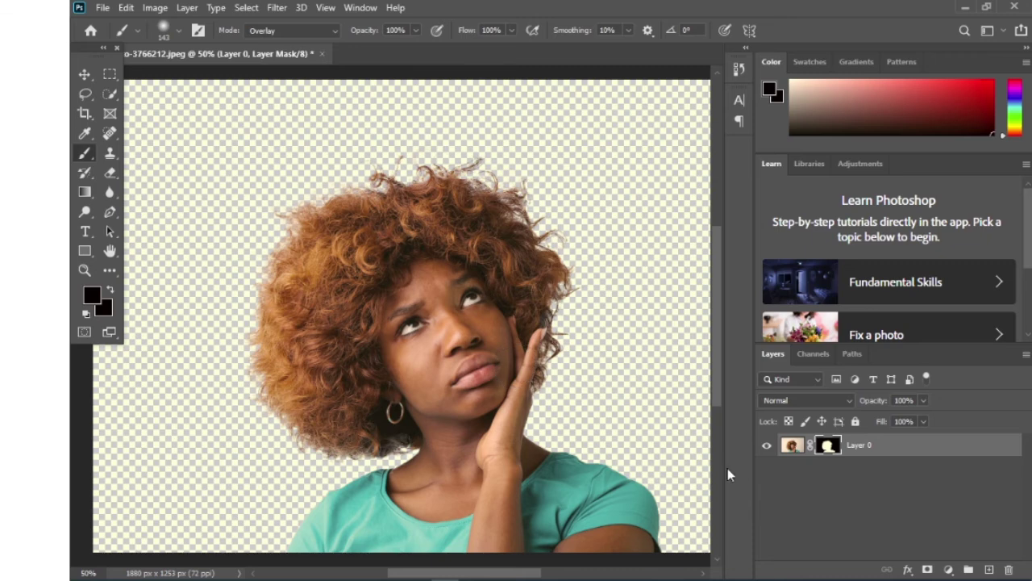
Add a cream Solid Color fill layer and move Color Fill 1 below Layer 0
scroll(488, 362, "down", 2)
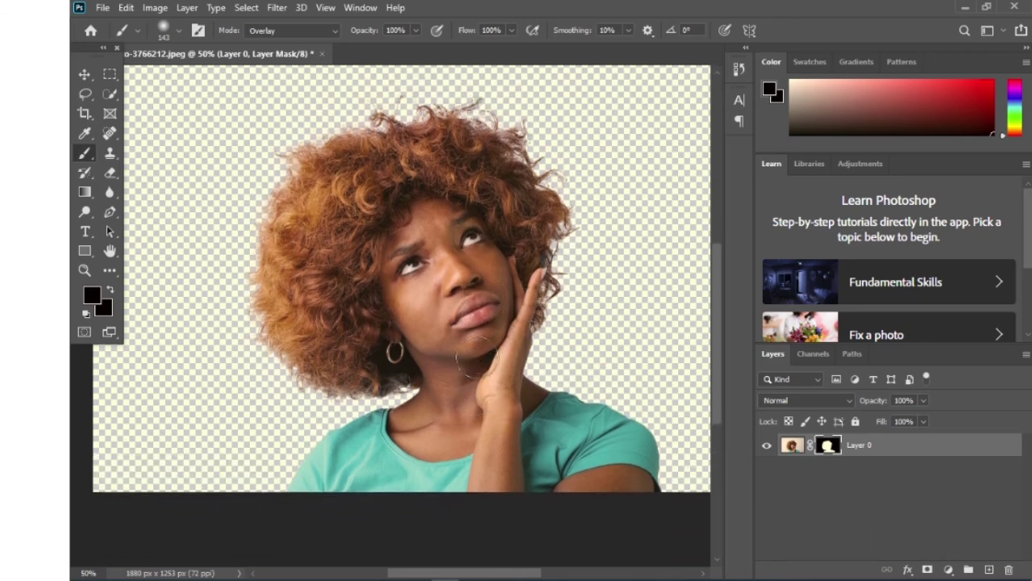
scroll(494, 330, "up", 1)
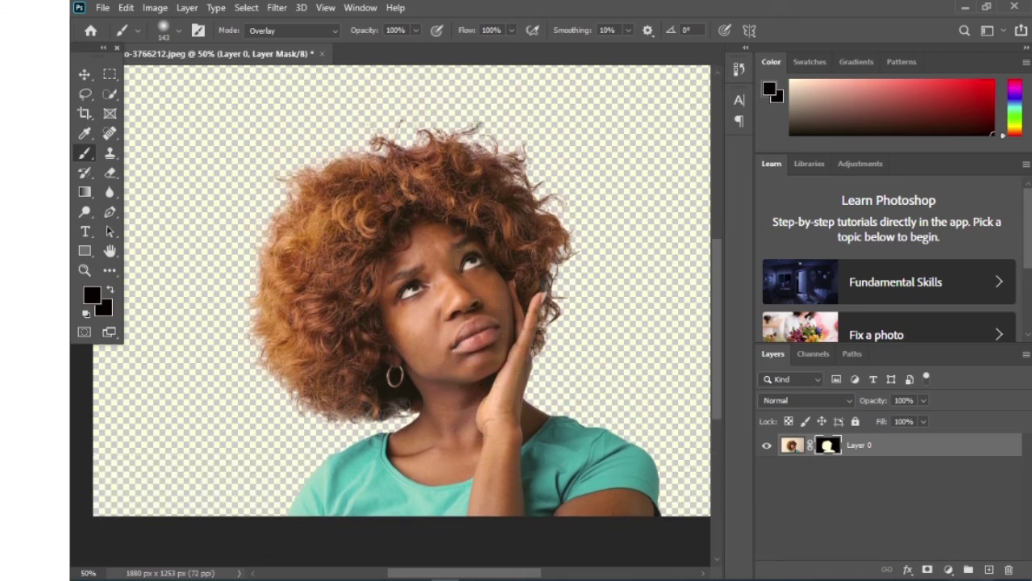
left_click(949, 569)
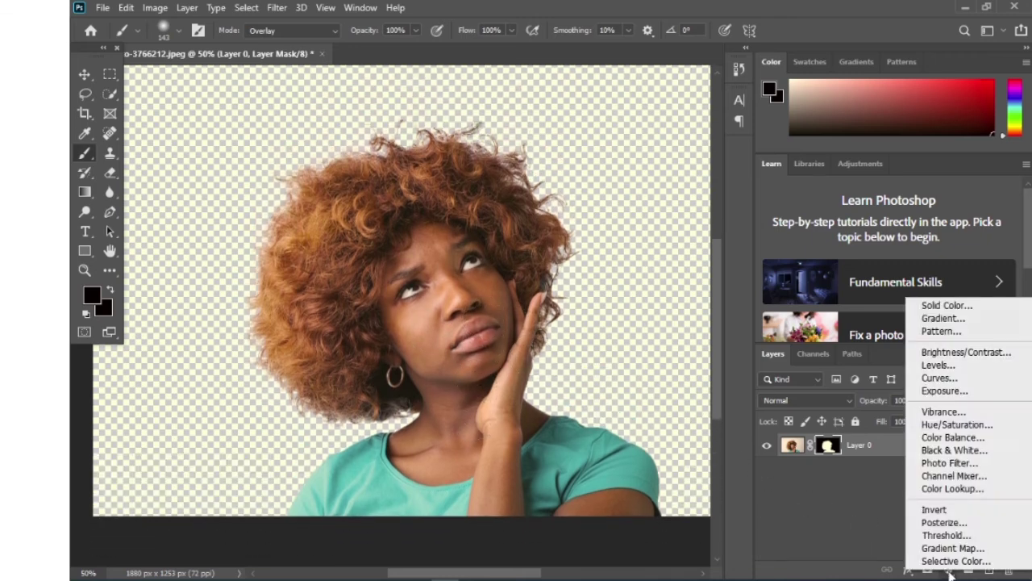
left_click(942, 304)
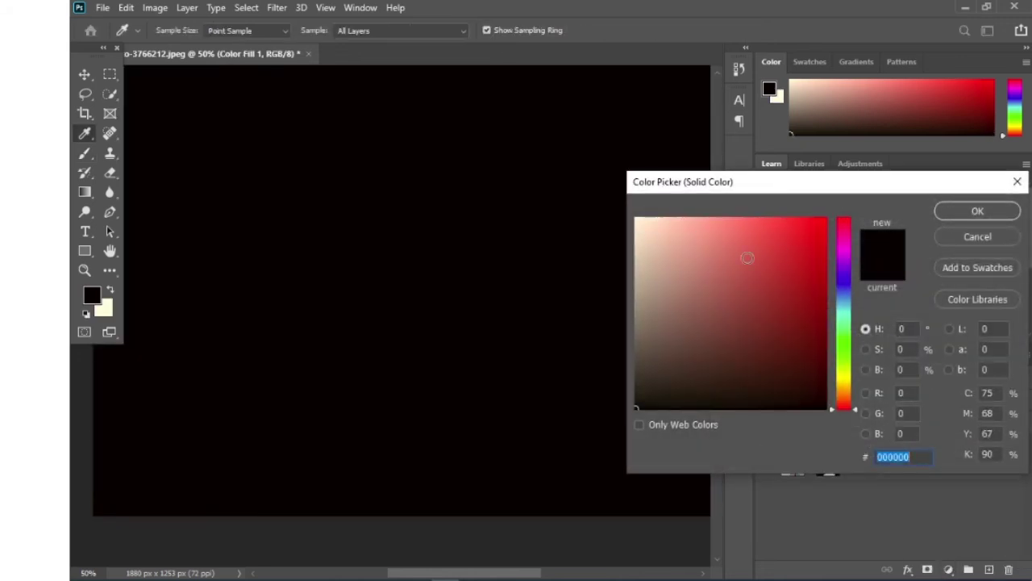
left_click(399, 146)
key("Return")
left_click_drag(852, 444, 843, 493)
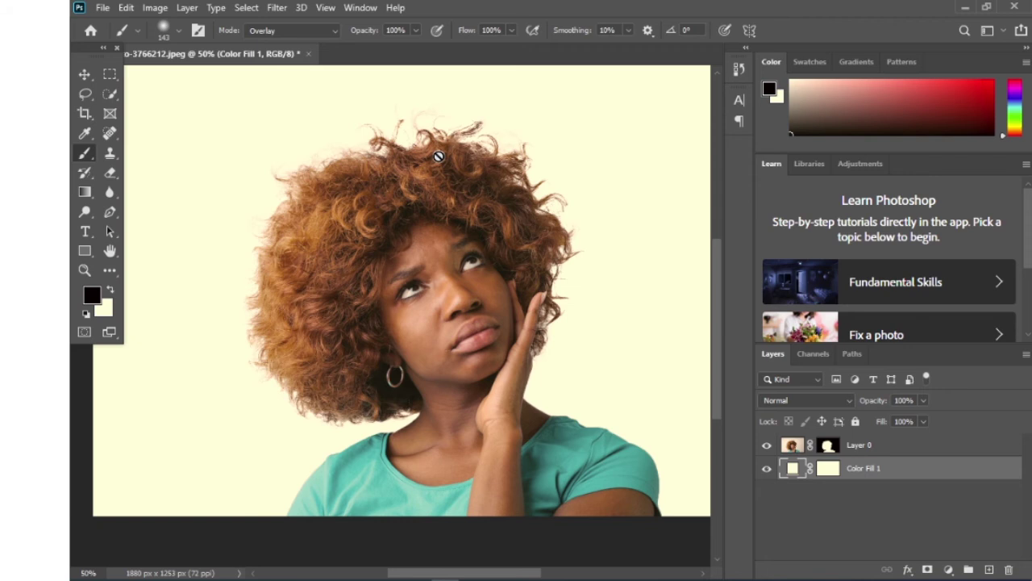
left_click(84, 73)
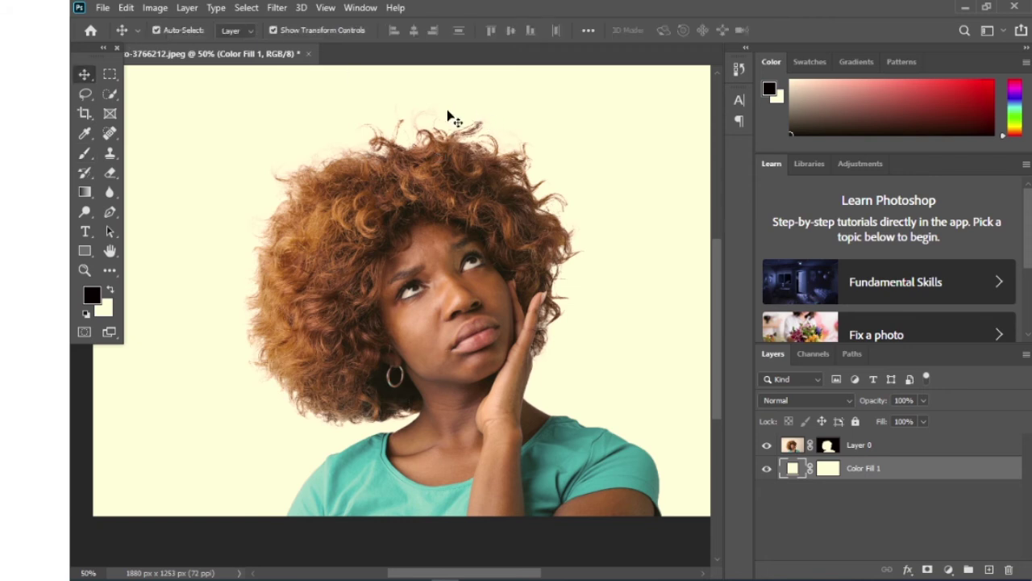
Create a 100 px Rectangle 1 shape layer above the cream fill
left_click(85, 251)
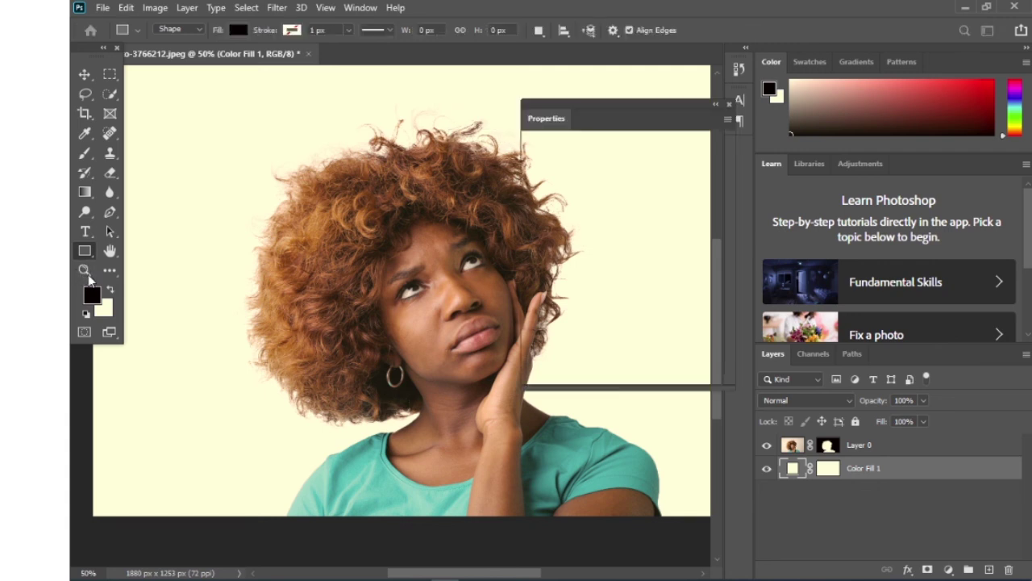
key("z")
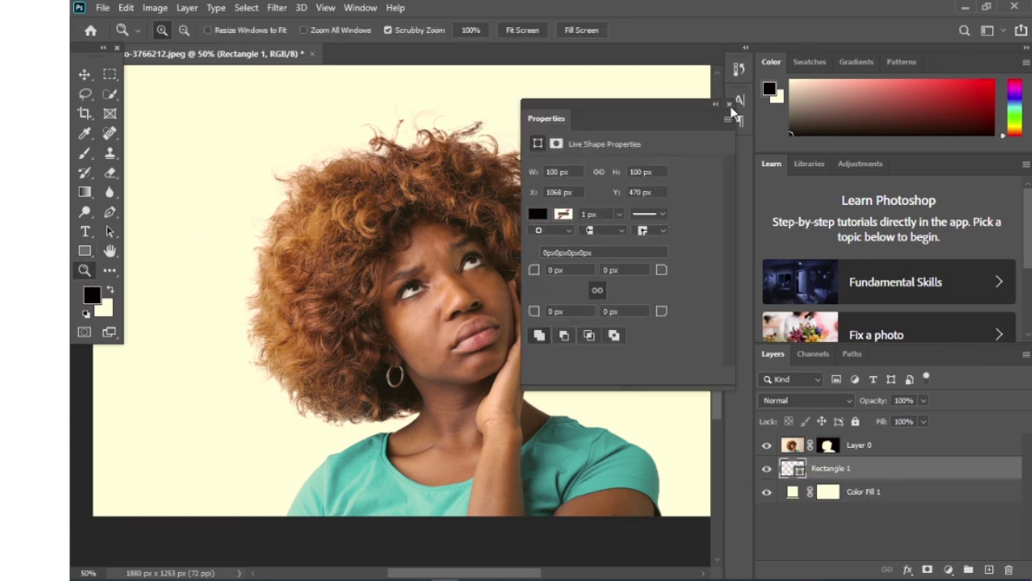
left_click(728, 104)
Zoom to 100% on the hair, then fit the whole image on screen
left_click(446, 192)
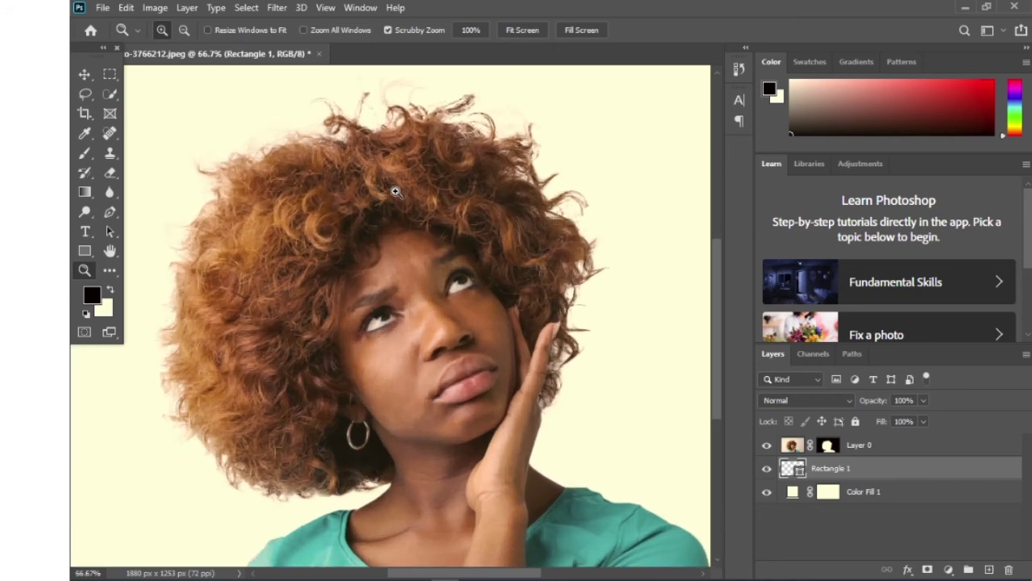
scroll(315, 191, "down", 3)
scroll(318, 184, "down", 4)
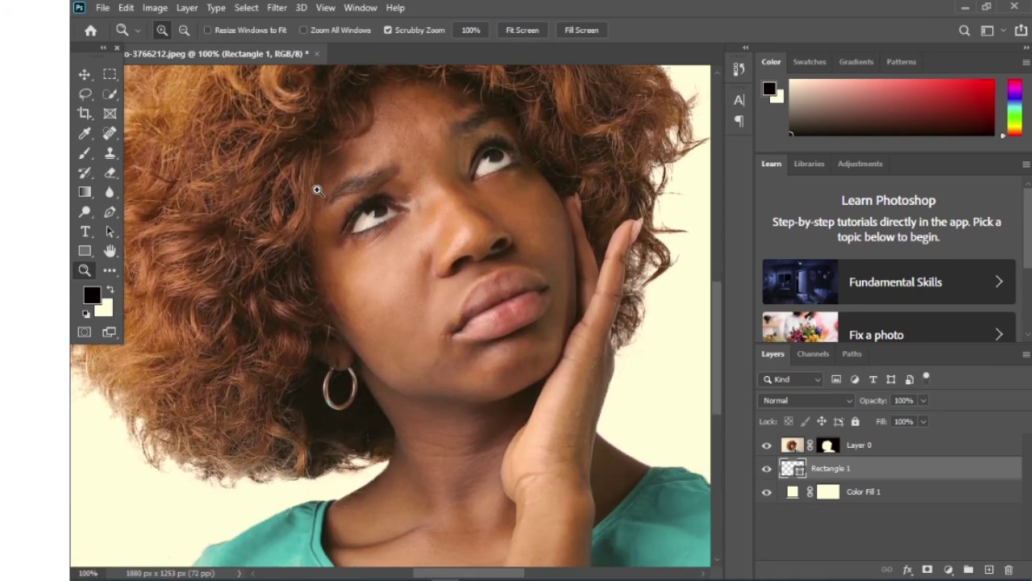
scroll(318, 185, "down", 1)
right_click(480, 145)
left_click(482, 144)
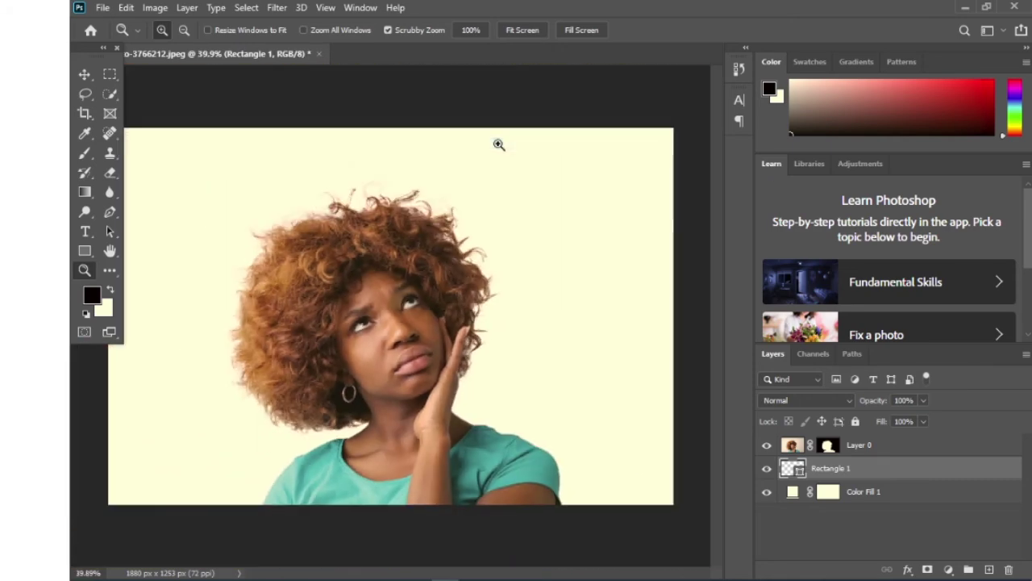